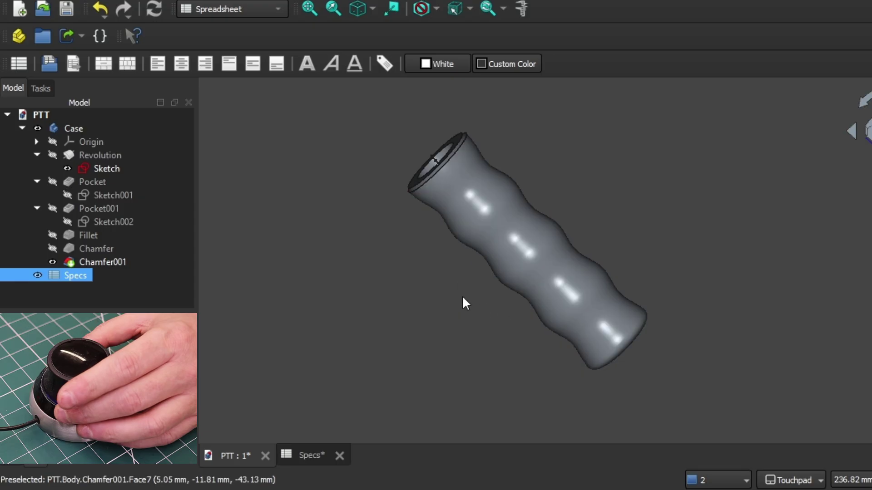
Select the Narrow value with its unit in the Specs sheet, then return to the 3D grip view.
{"action": "left_click", "coordinate": [307, 448]}
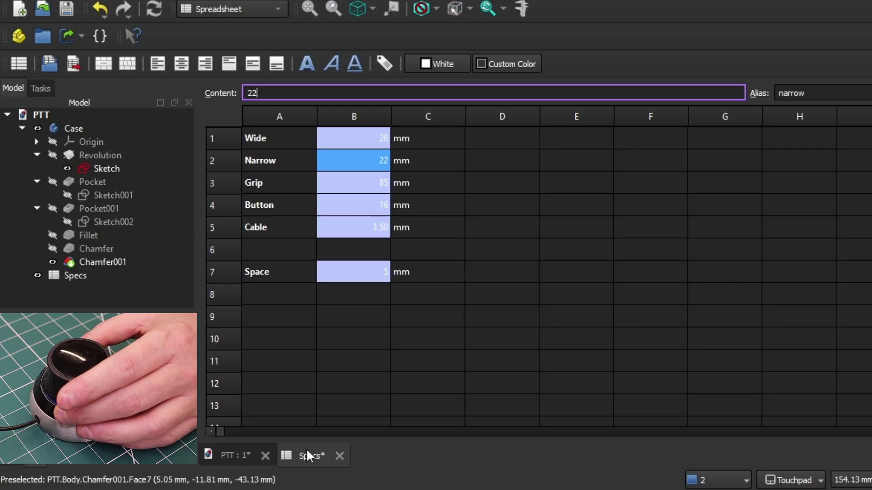
{"action": "left_click", "coordinate": [497, 300]}
{"action": "left_click_drag", "start_coordinate": [354, 160], "coordinate": [430, 172]}
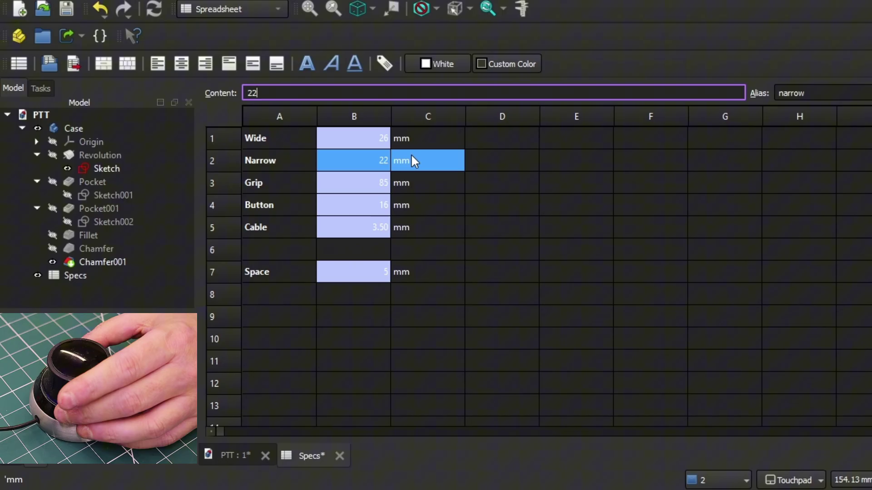
{"action": "left_click", "coordinate": [411, 154], "text": "ctrl"}
{"action": "left_click", "coordinate": [386, 252], "text": "ctrl"}
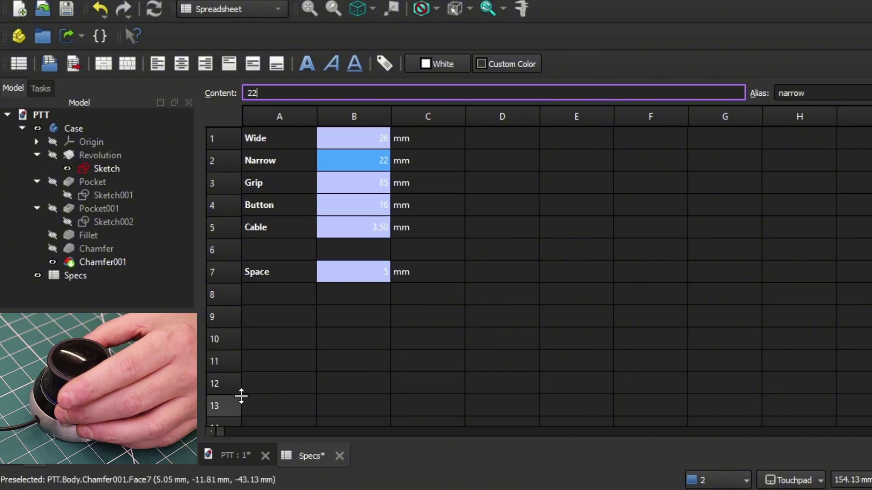
{"action": "left_click", "coordinate": [232, 456]}
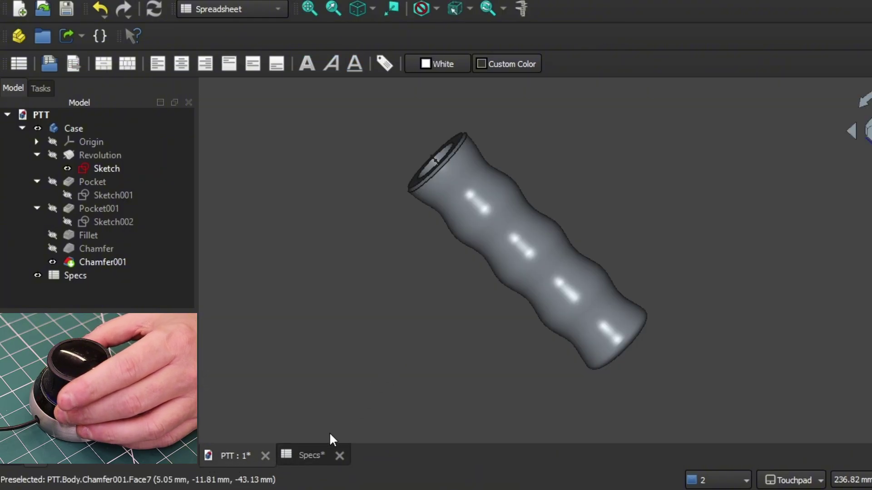
Change Grip from 85 to 120 mm in the Specs sheet and view the longer handle.
{"action": "left_click", "coordinate": [308, 455]}
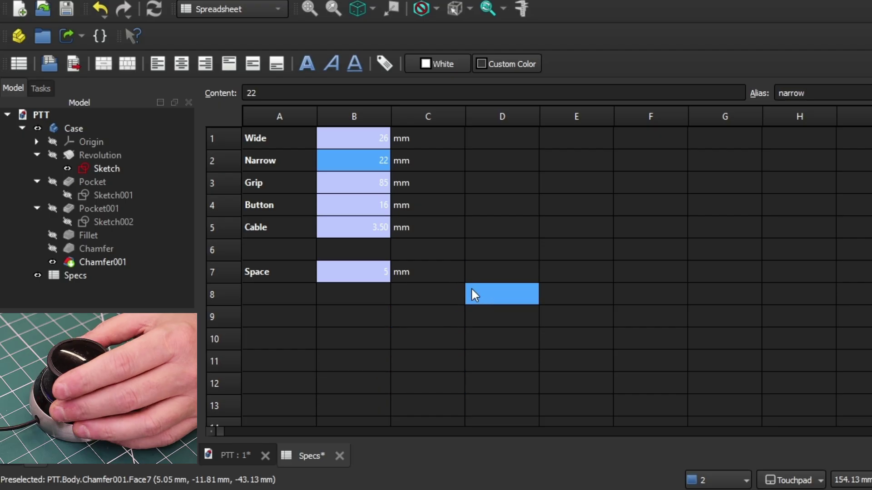
{"action": "double_click", "coordinate": [382, 186]}
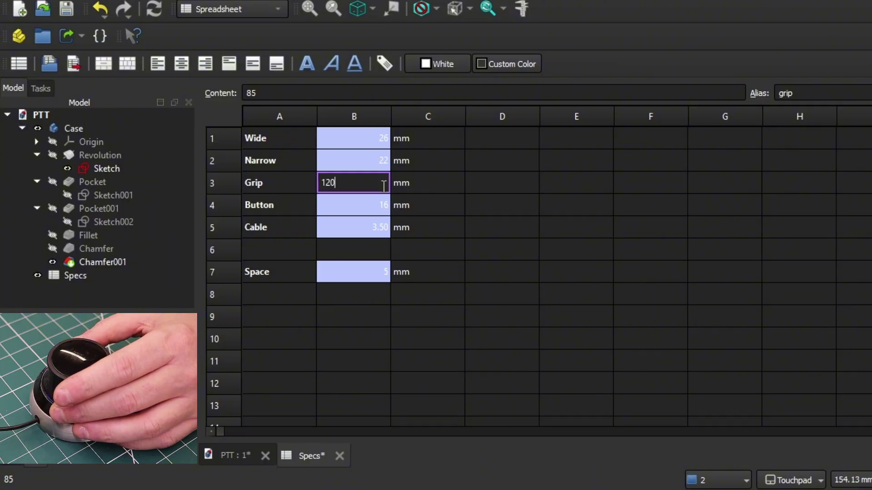
{"action": "key", "text": "Return"}
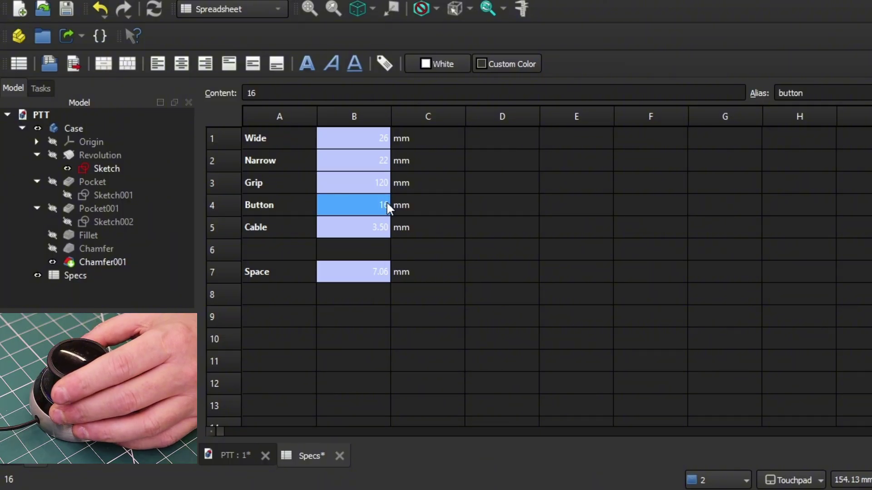
{"action": "left_click", "coordinate": [243, 456]}
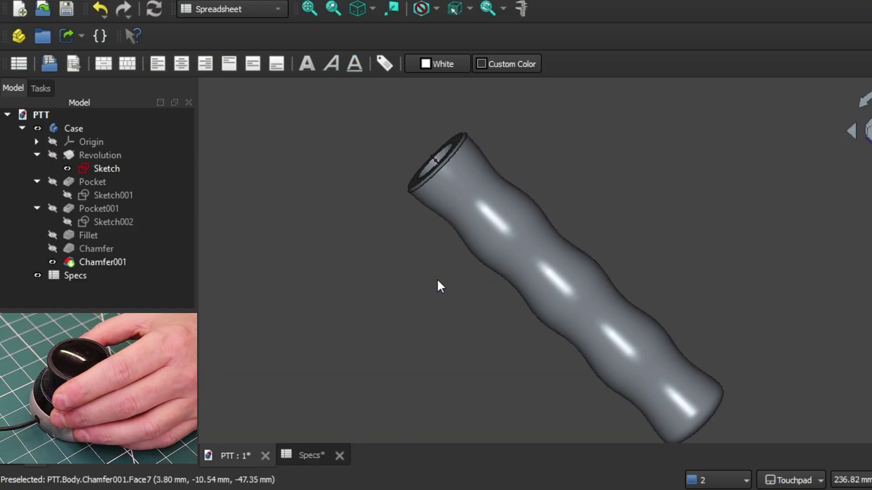
Set Wide to 36 mm and Narrow to 32 mm, then view the thicker grip model.
{"action": "left_click", "coordinate": [309, 454]}
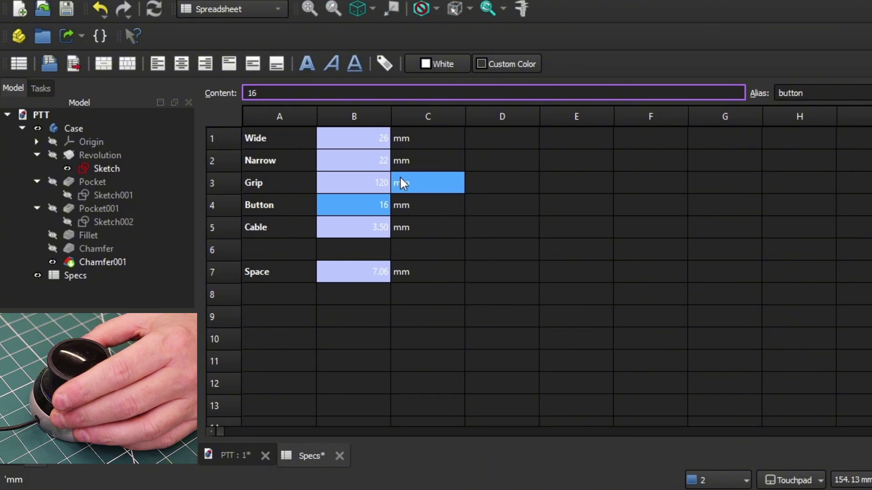
{"action": "double_click", "coordinate": [376, 141]}
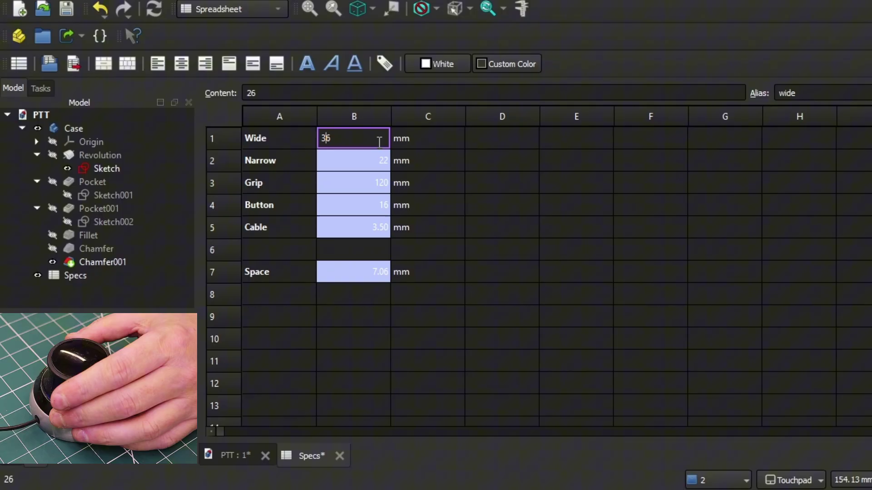
{"action": "left_click", "coordinate": [376, 166]}
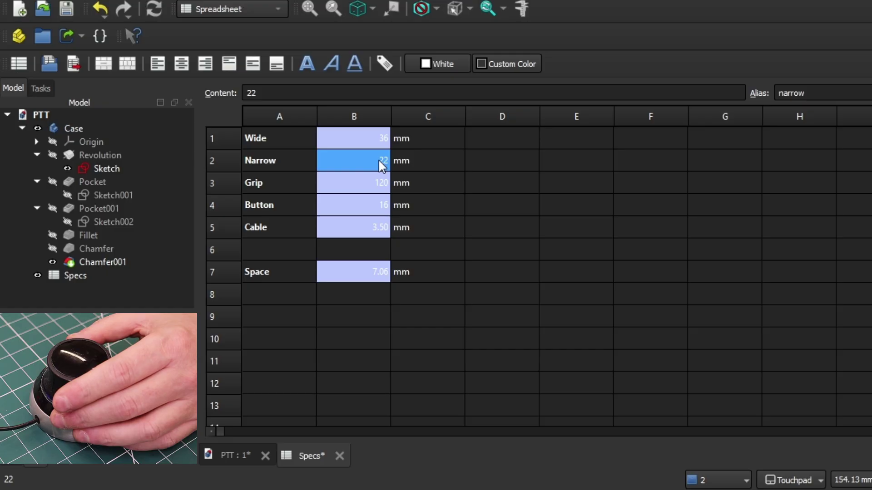
{"action": "double_click", "coordinate": [379, 164]}
{"action": "left_click", "coordinate": [350, 164]}
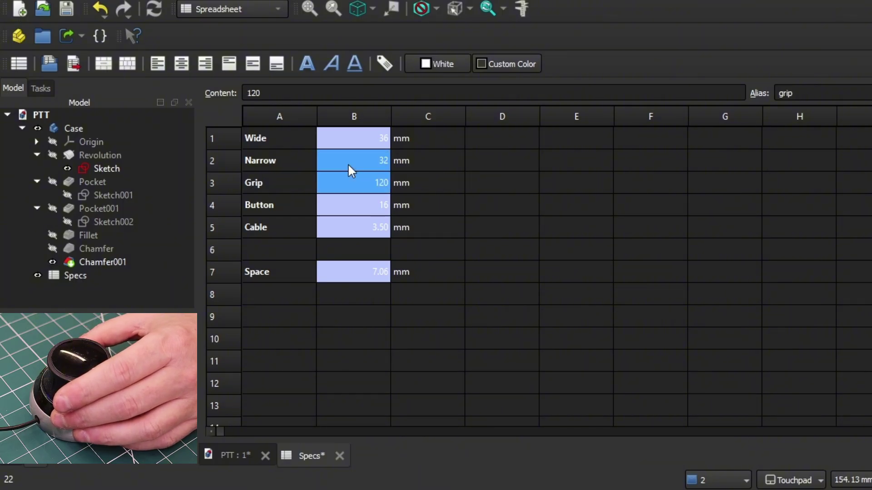
{"action": "left_click", "coordinate": [229, 454]}
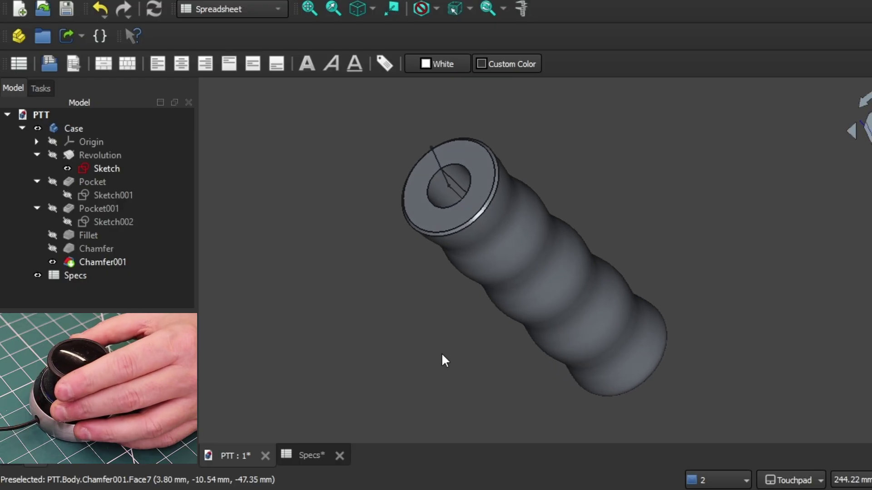
Change Button from 16 to 22 mm and check the wider top opening on the model.
{"action": "left_click", "coordinate": [302, 456]}
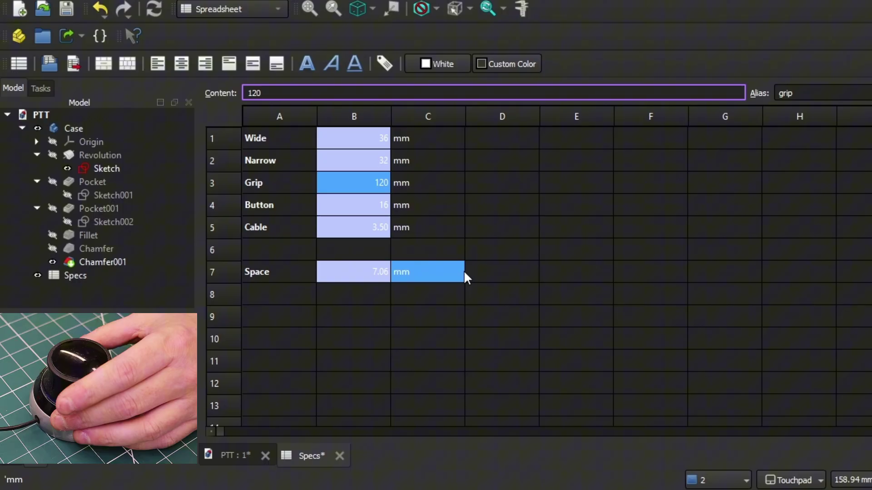
{"action": "double_click", "coordinate": [372, 209]}
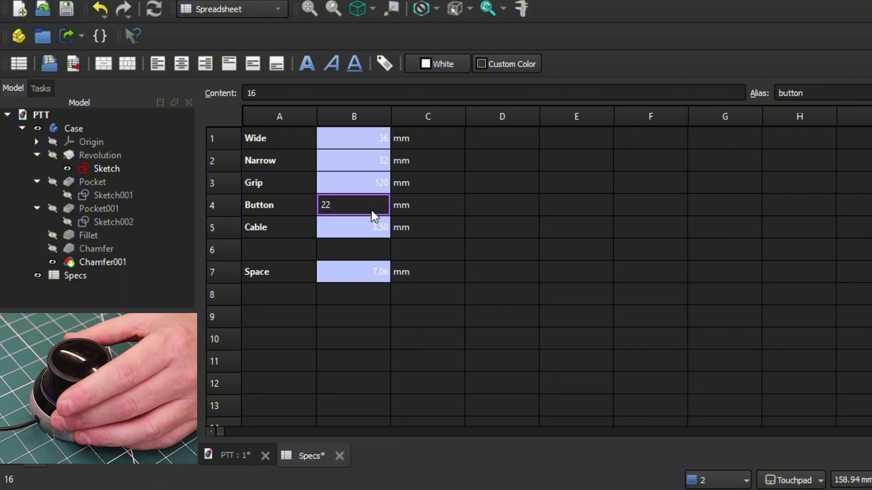
{"action": "left_click", "coordinate": [234, 455]}
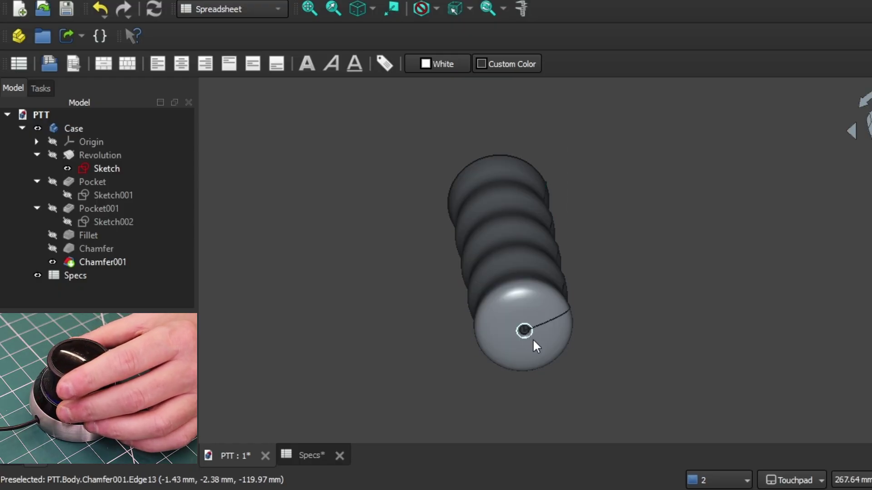
Enter 8 mm for Cable in B5, check the wider cable hole, and return to Specs.
{"action": "left_click", "coordinate": [313, 456]}
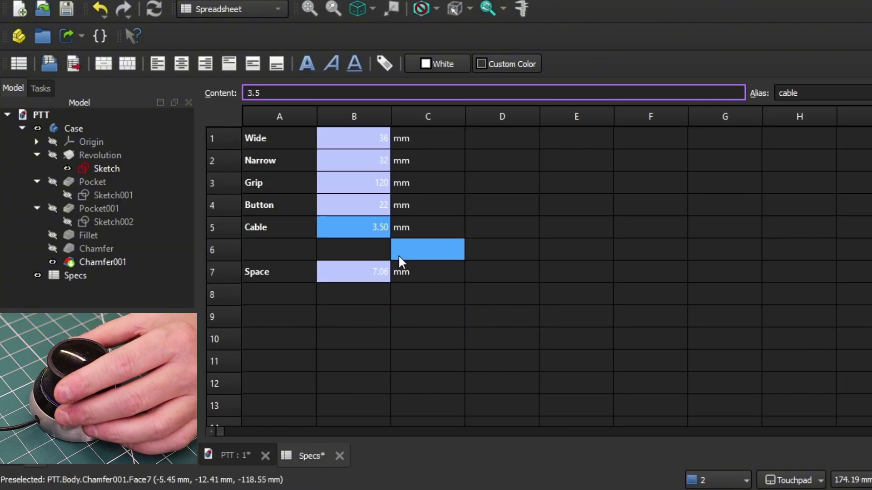
{"action": "double_click", "coordinate": [374, 225]}
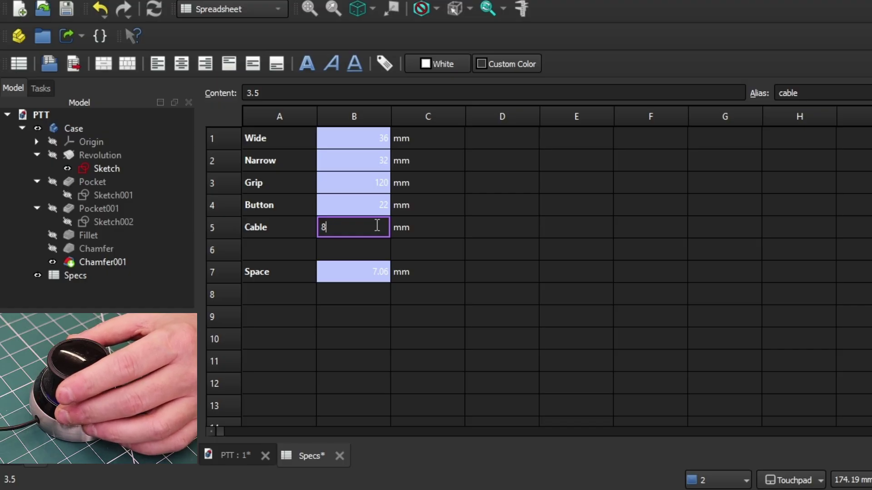
{"action": "type", "text": "8"}
{"action": "key", "text": "Return"}
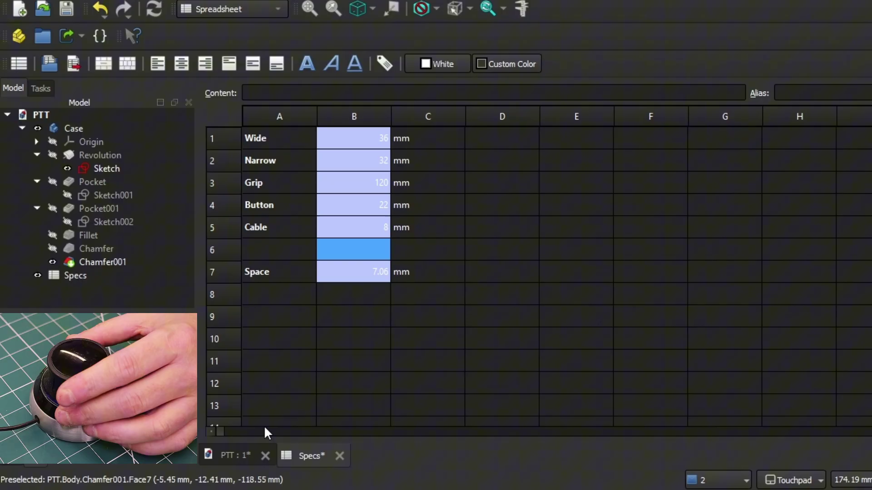
{"action": "left_click", "coordinate": [233, 451]}
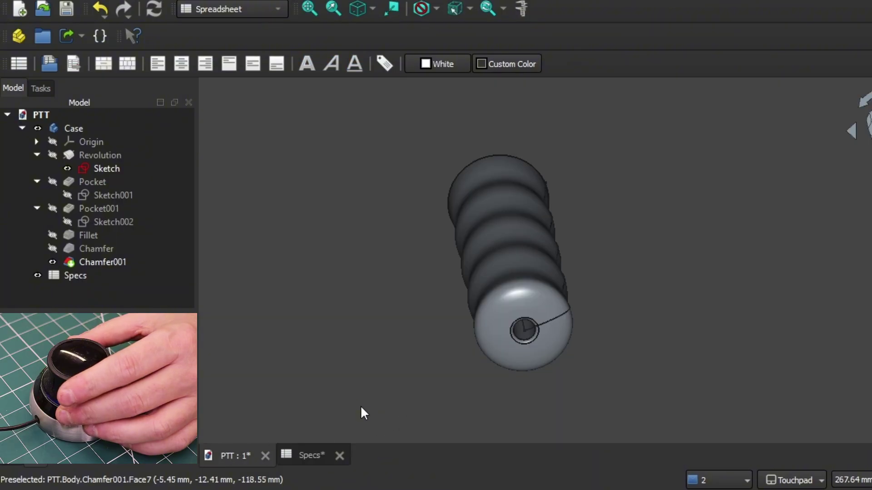
{"action": "left_click", "coordinate": [310, 450]}
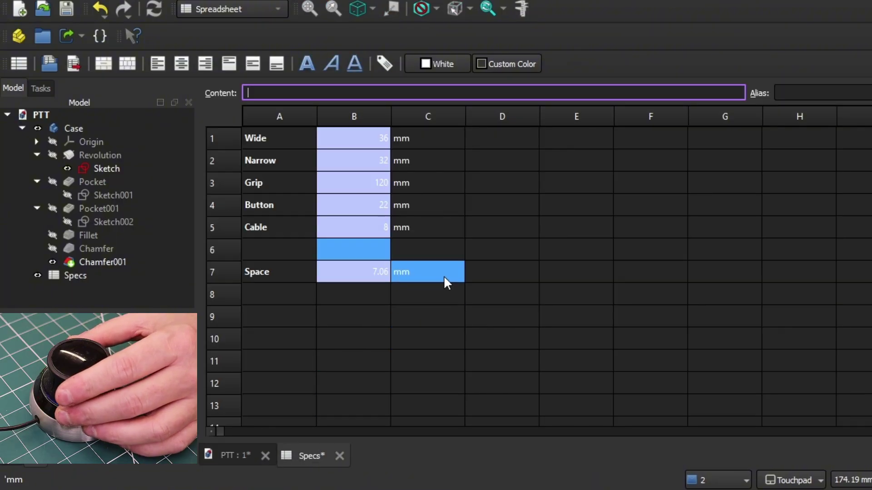
{"action": "key", "text": "Tab"}
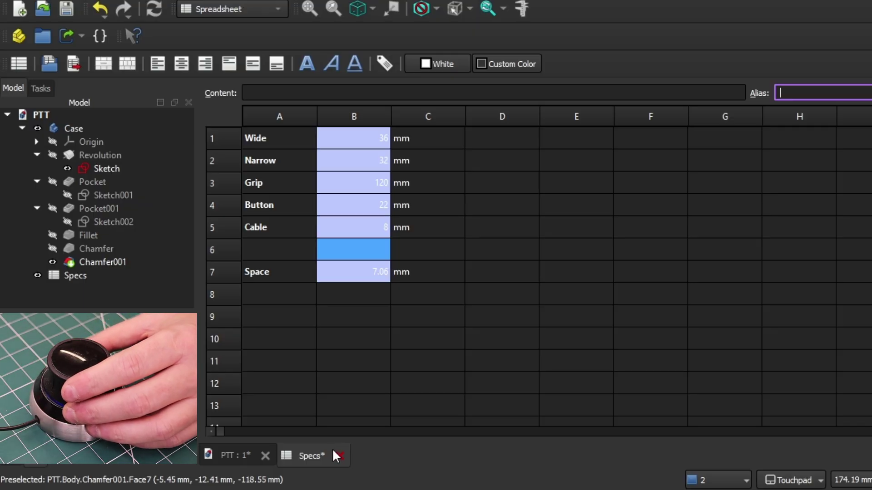
Show the resized grip and collapse Revolution, Pocket and Pocket001 in the model tree.
{"action": "left_click", "coordinate": [226, 456]}
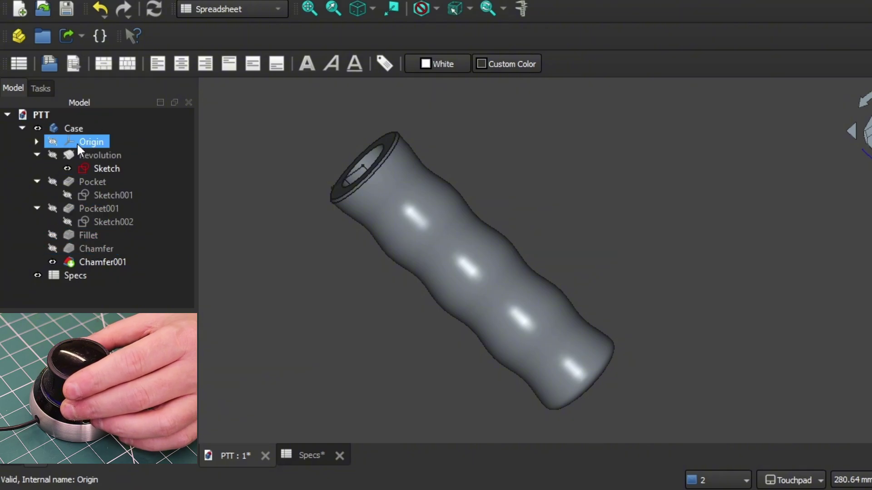
{"action": "left_click", "coordinate": [37, 155]}
{"action": "left_click", "coordinate": [37, 169]}
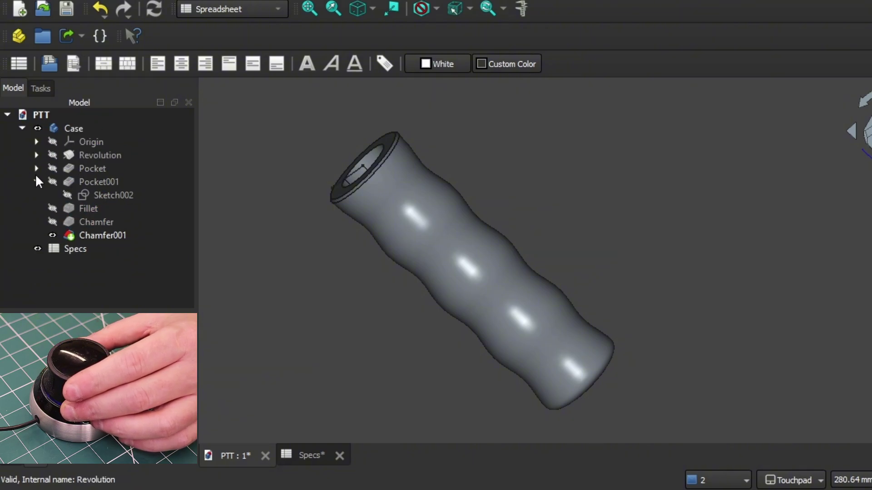
{"action": "left_click", "coordinate": [36, 183]}
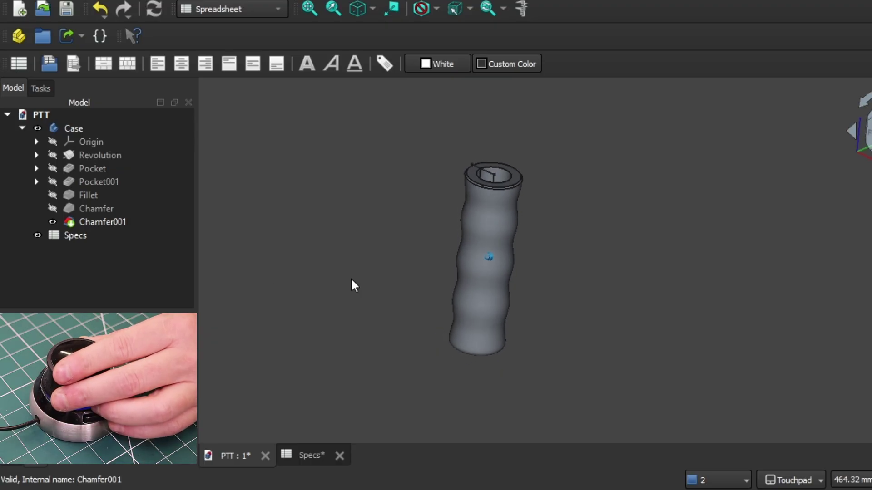